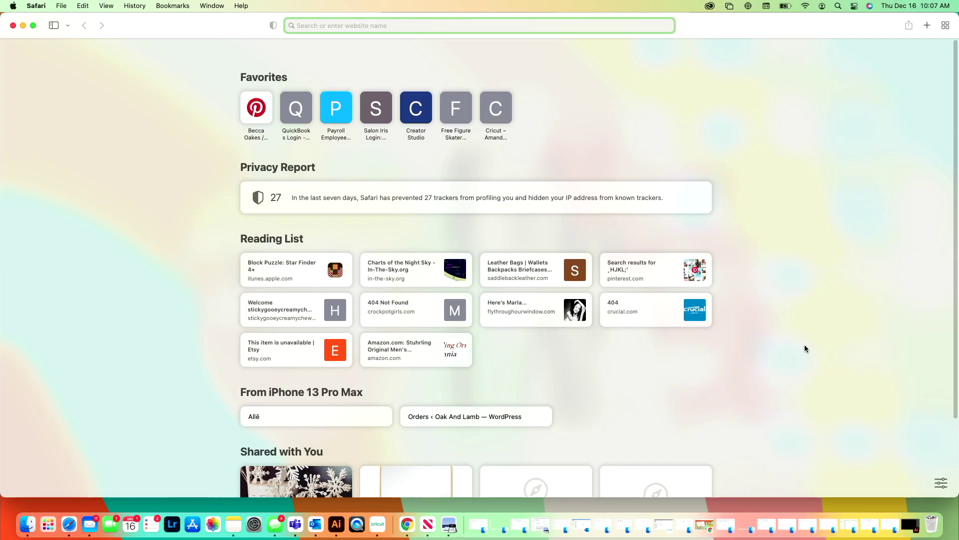
- Go to app.glowforge.com in Safari to reach the Glowforge dashboard
type("app.glowforge.com")
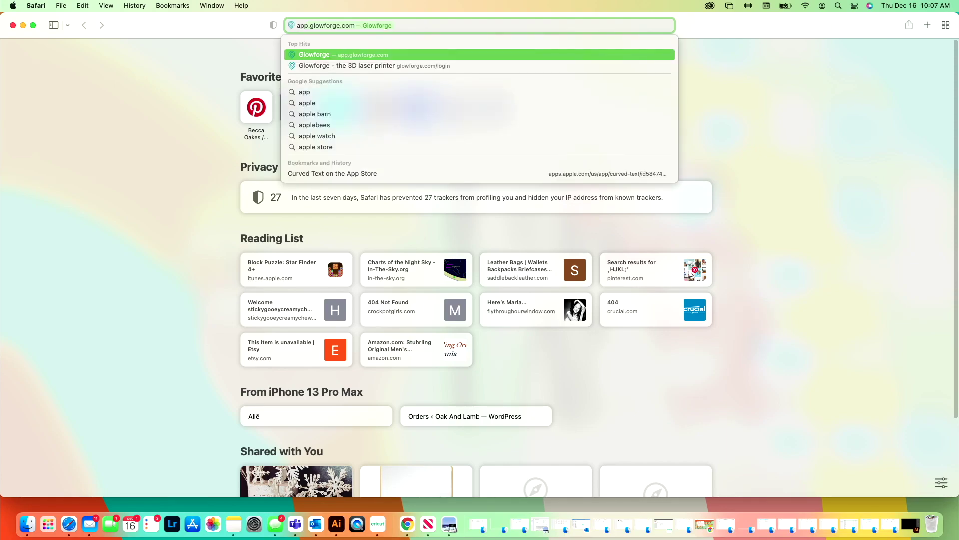
key("Return")
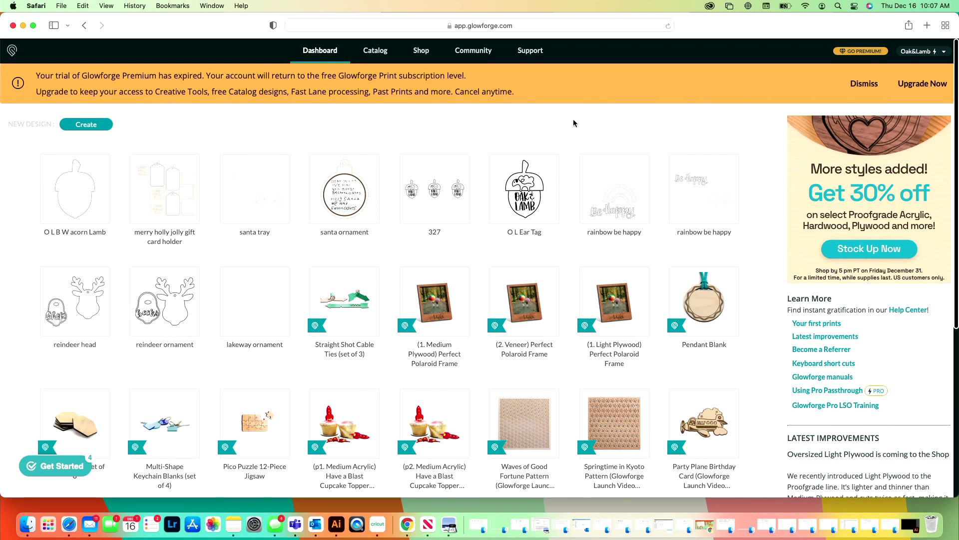
- Upload O&L Bold.svg from the Desktop folder as a new design
left_click(86, 125)
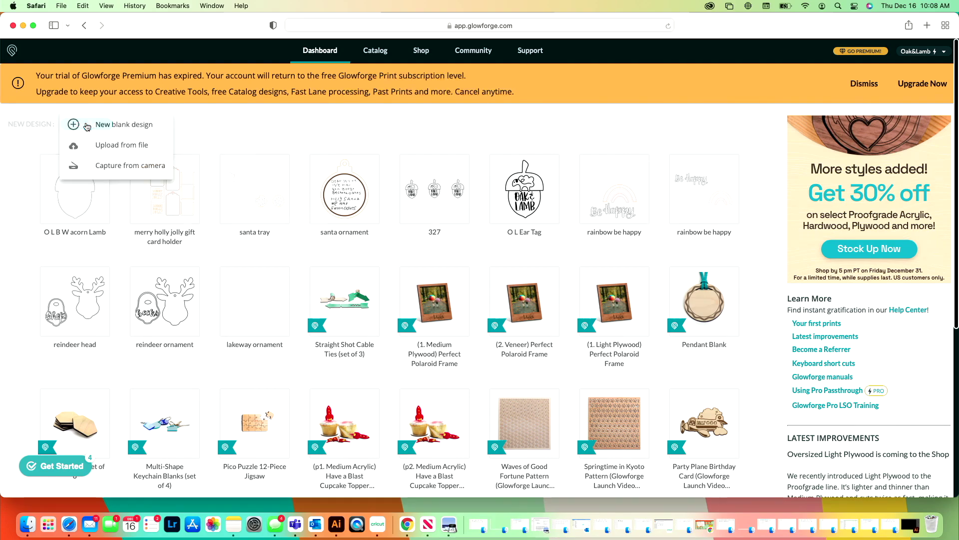
left_click(134, 152)
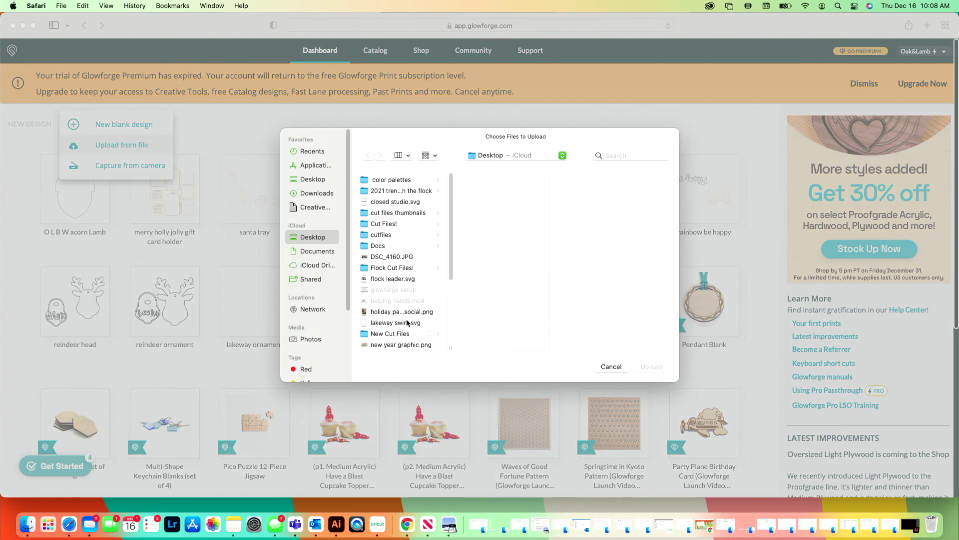
scroll(407, 322, "down", 5)
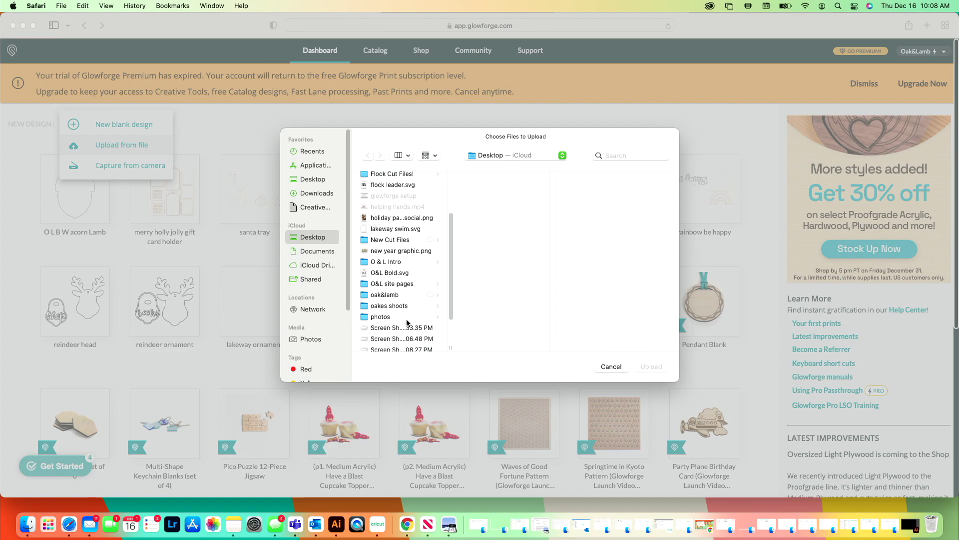
left_click(395, 274)
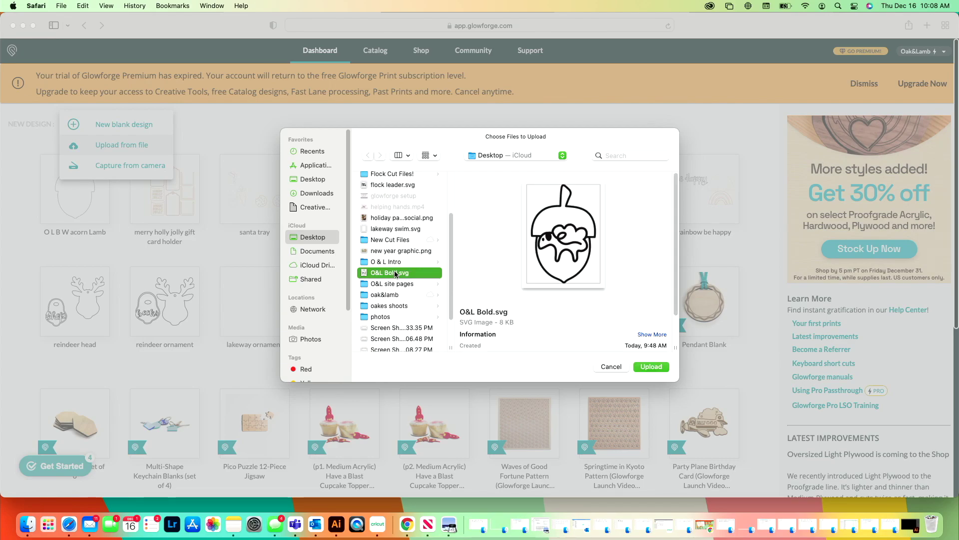
left_click(651, 368)
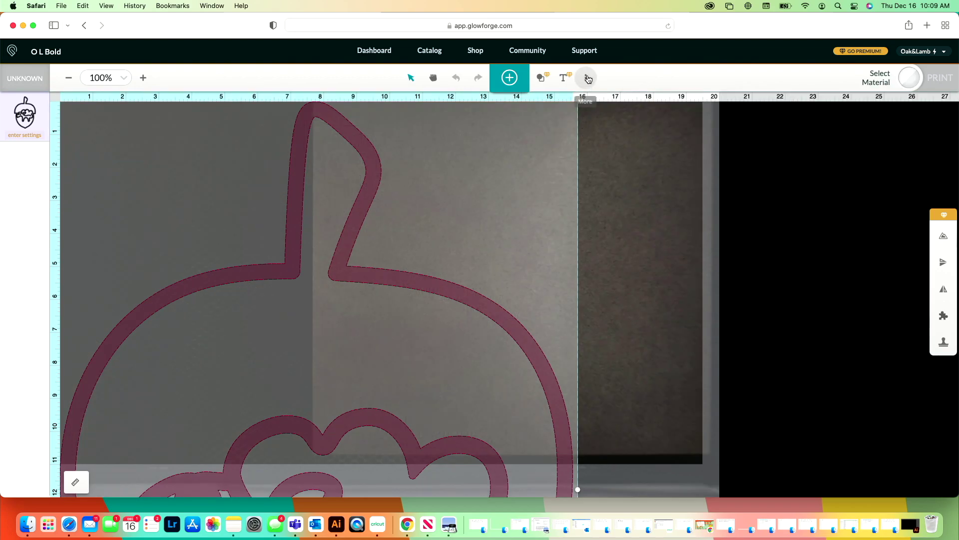
- Enable the Pro Passthrough toggle in the design's More (⋮) menu
left_click(587, 78)
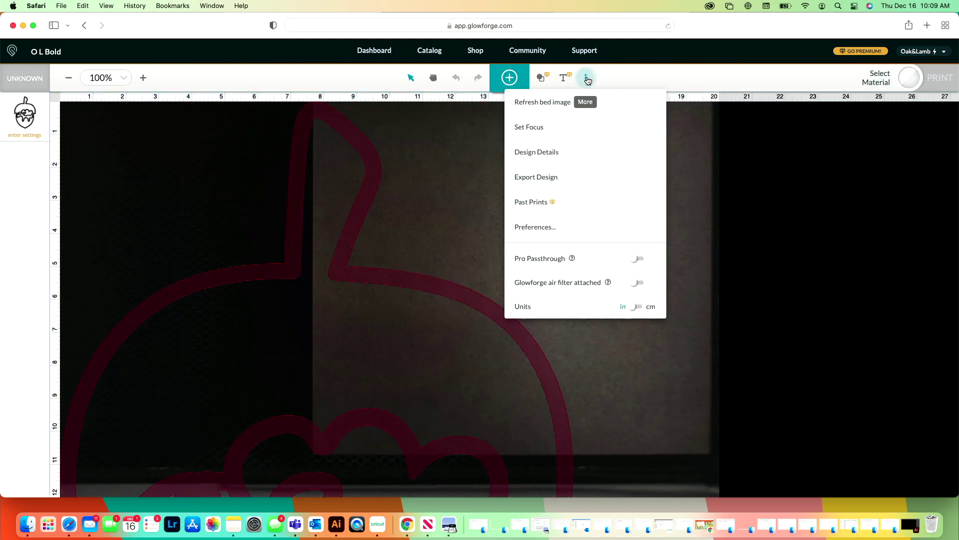
left_click(637, 260)
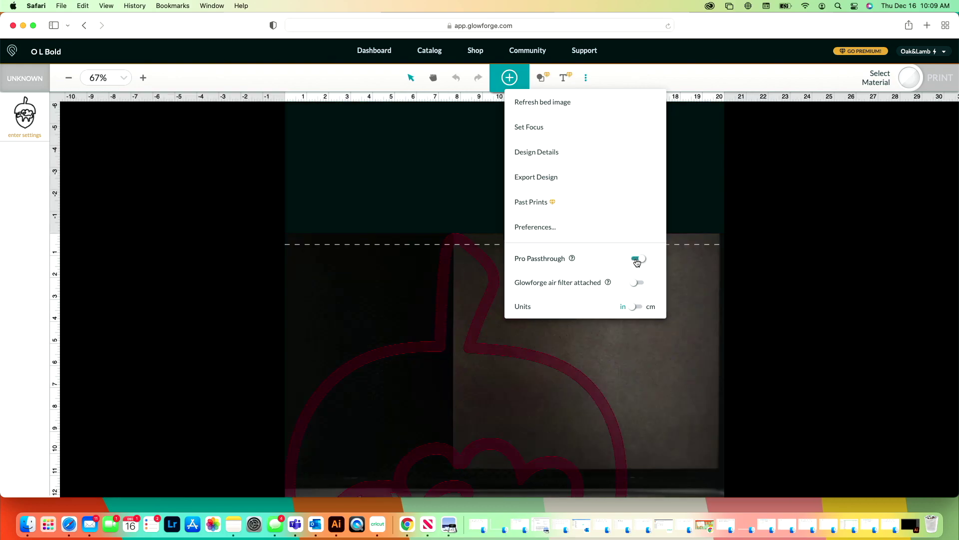
left_click(751, 328)
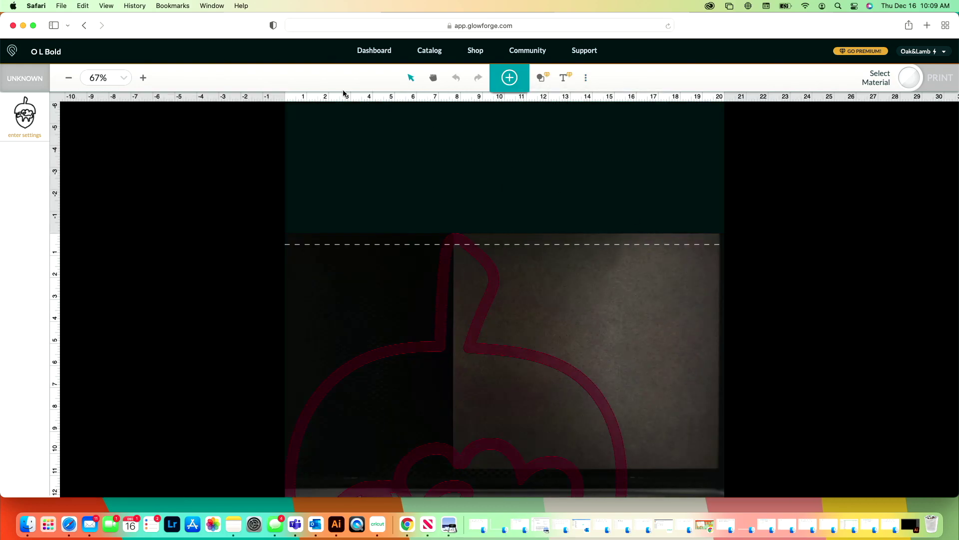
- Shrink the acorn and place its body on the draftboard, stem past the passthrough line
left_click(583, 375)
left_click_drag(582, 375, 659, 172)
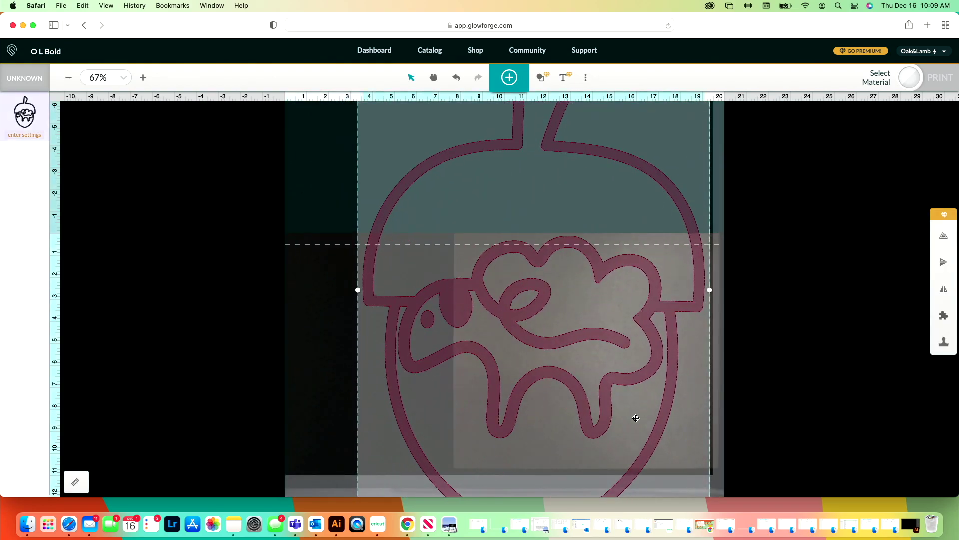
left_click_drag(652, 442, 669, 361)
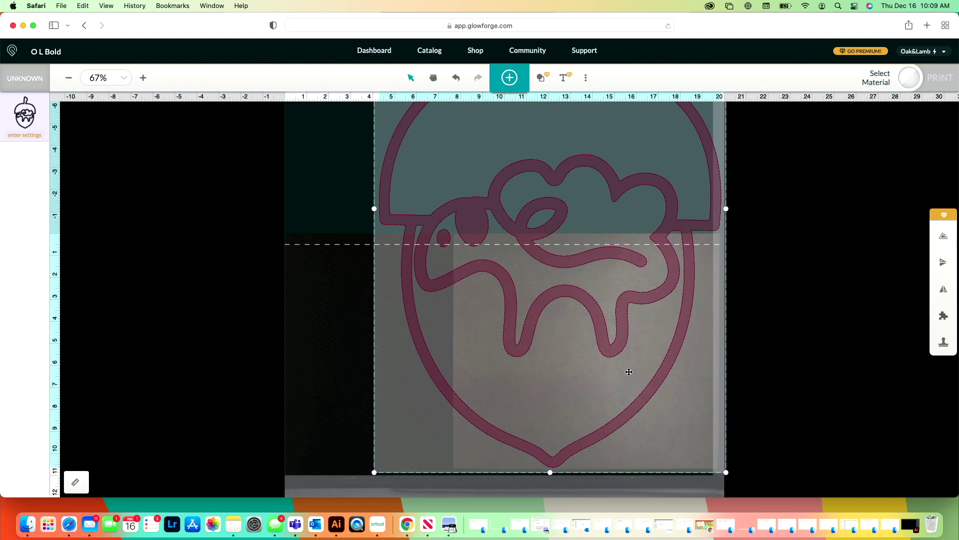
left_click_drag(376, 473, 502, 356)
left_click_drag(646, 244, 639, 378)
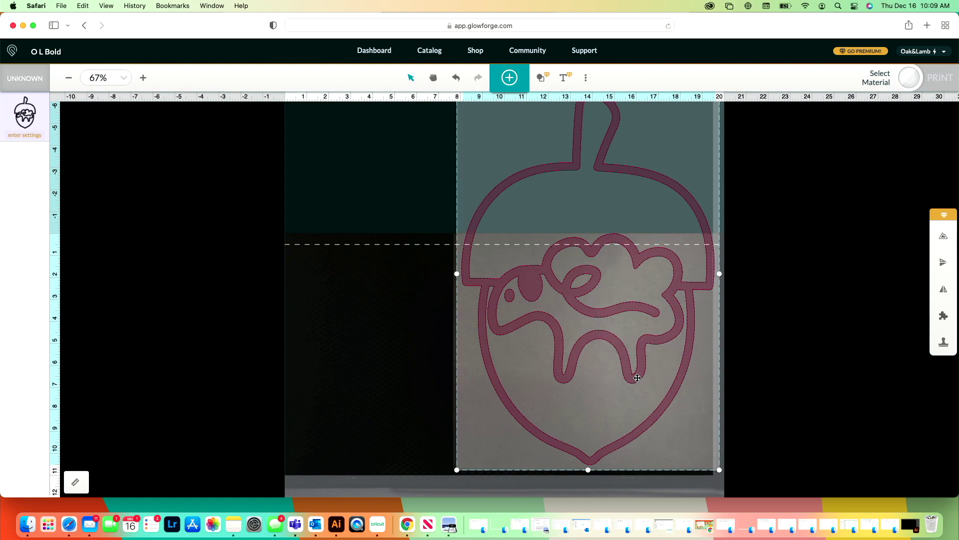
left_click(704, 378)
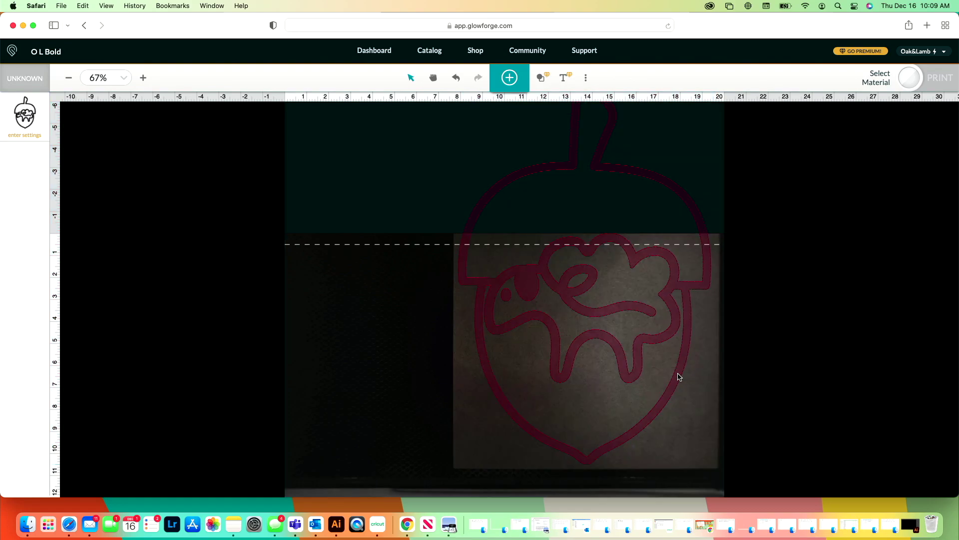
left_click(680, 376)
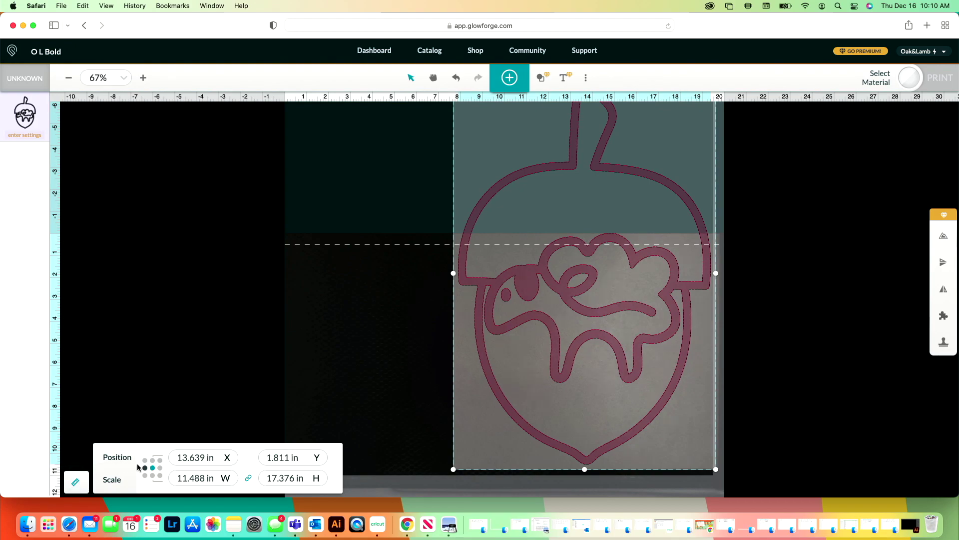
left_click(75, 482)
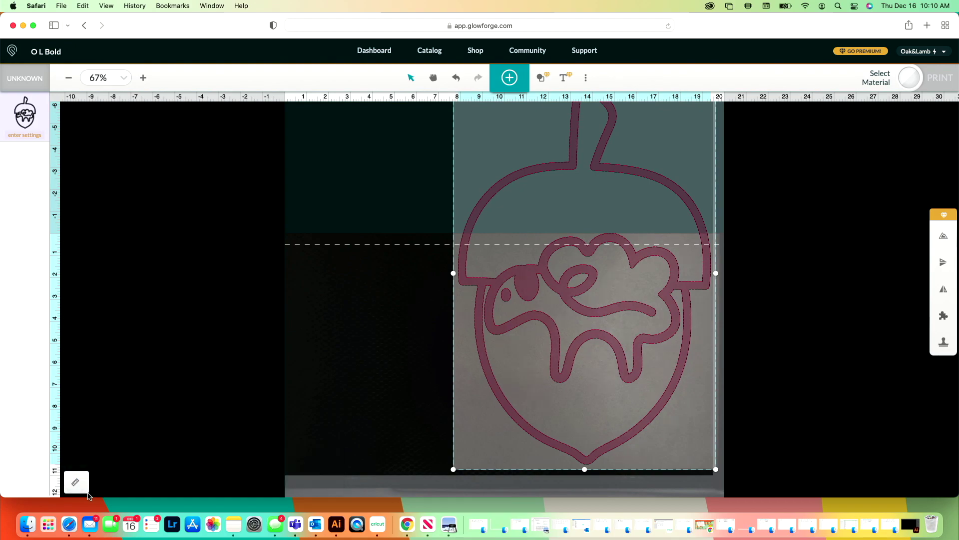
left_click(75, 481)
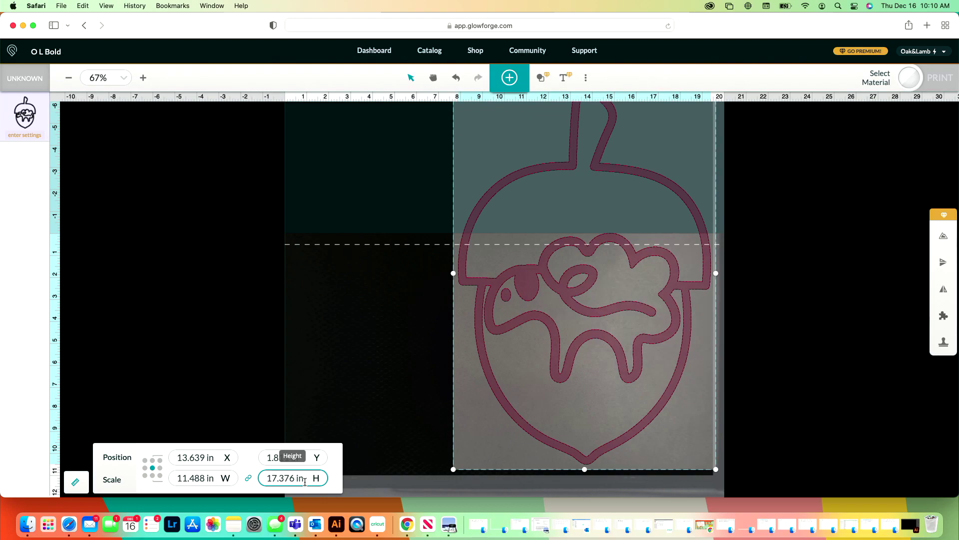
left_click(140, 217)
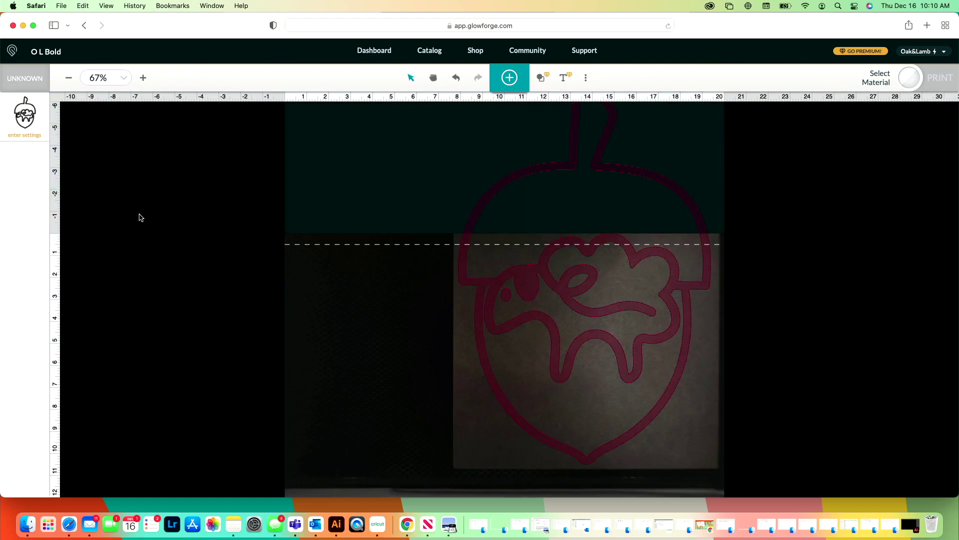
- Choose Medium Draftboard from the recent materials list
left_click(22, 77)
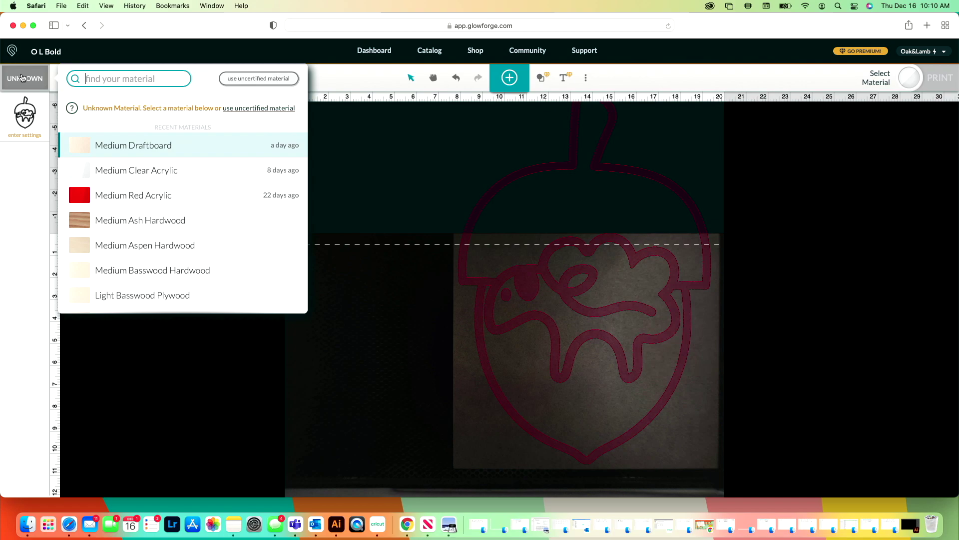
left_click(118, 150)
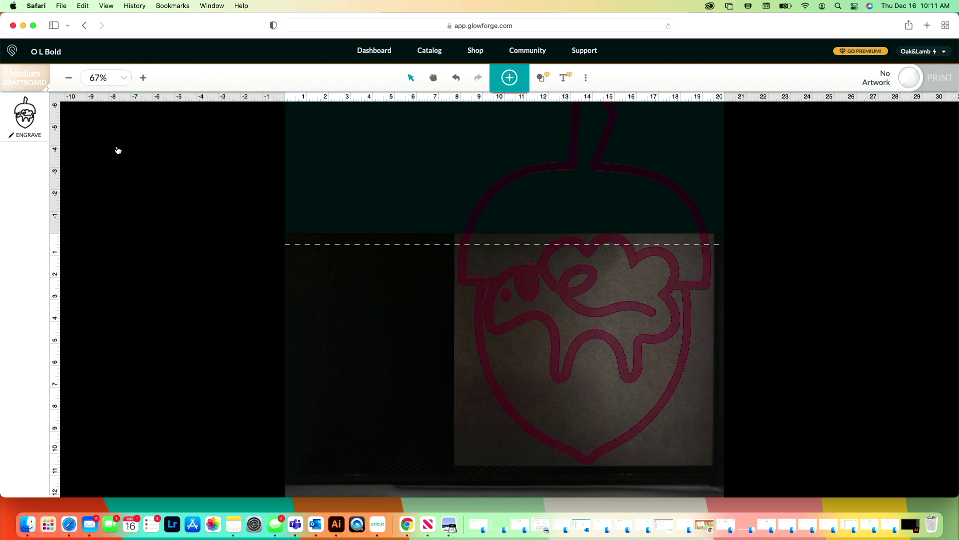
- Switch the acorn from engrave to Proofgrade Cut and start the print
left_click(25, 122)
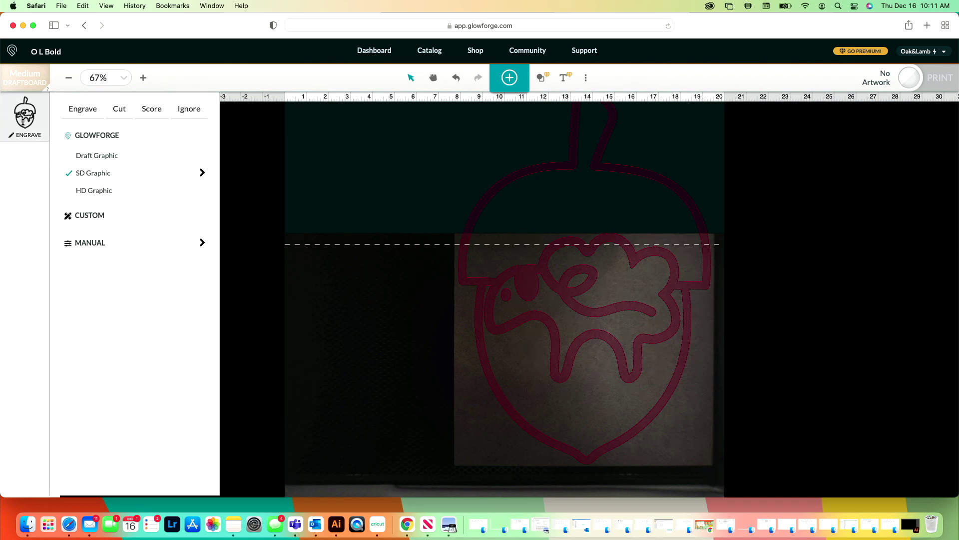
left_click(119, 108)
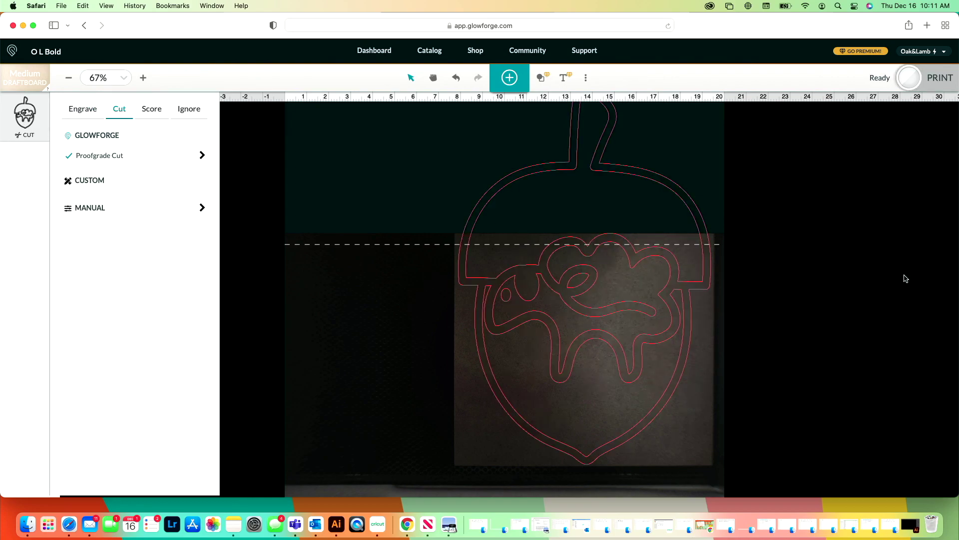
left_click(910, 79)
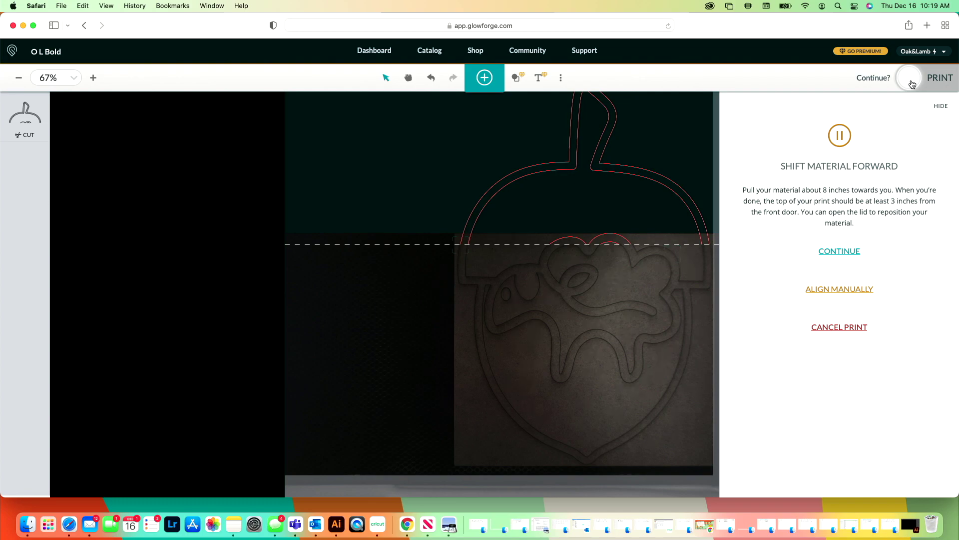
- Confirm the draftboard was shifted forward so alignment can finish
left_click(838, 251)
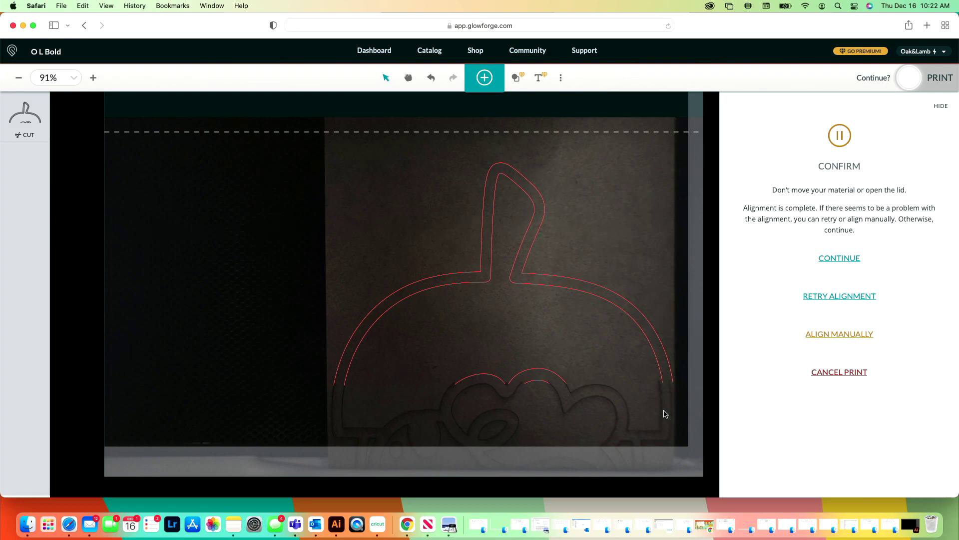
scroll(665, 414, "up", 5)
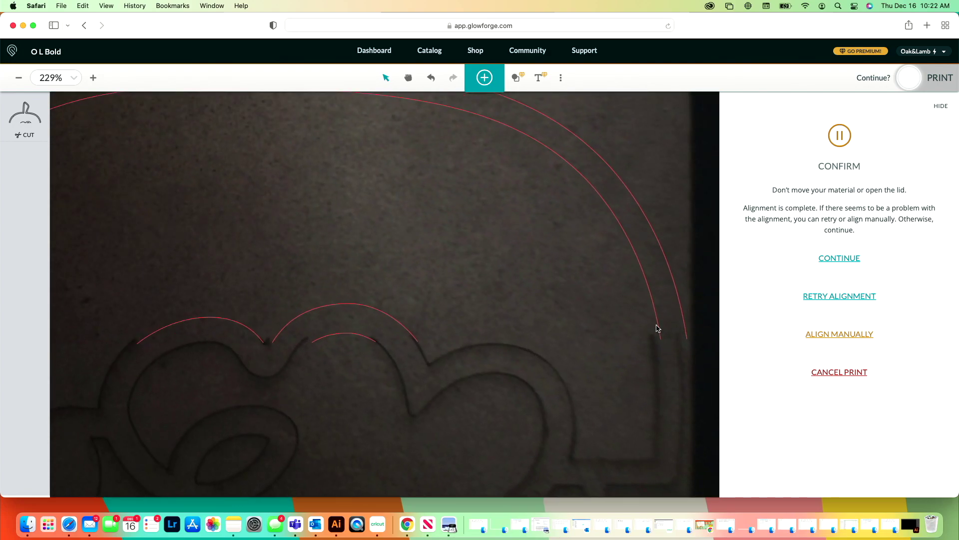
scroll(463, 380, "down", 3)
scroll(472, 381, "right", 5)
scroll(473, 381, "left", 1)
scroll(474, 382, "right", 15)
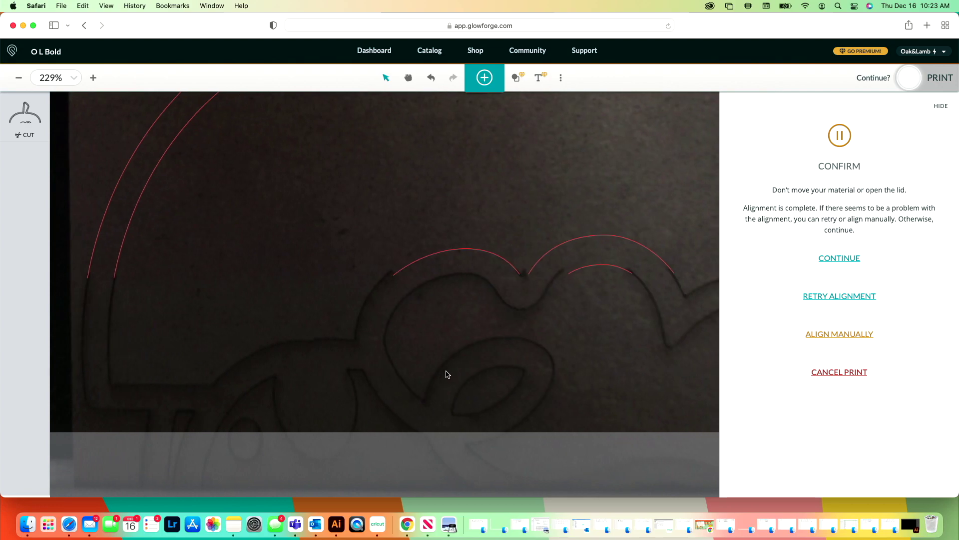
scroll(447, 376, "down", 5, "ctrl")
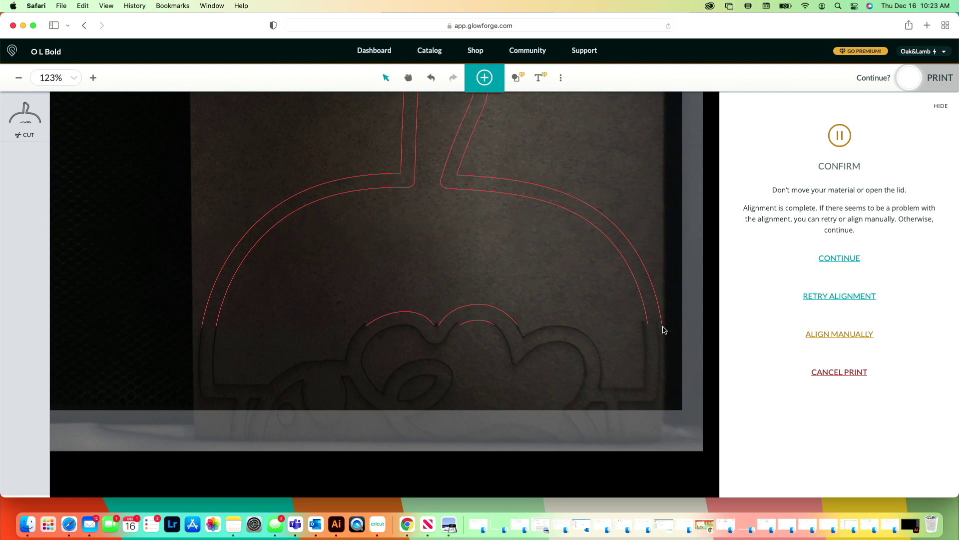
scroll(644, 283, "up", 5)
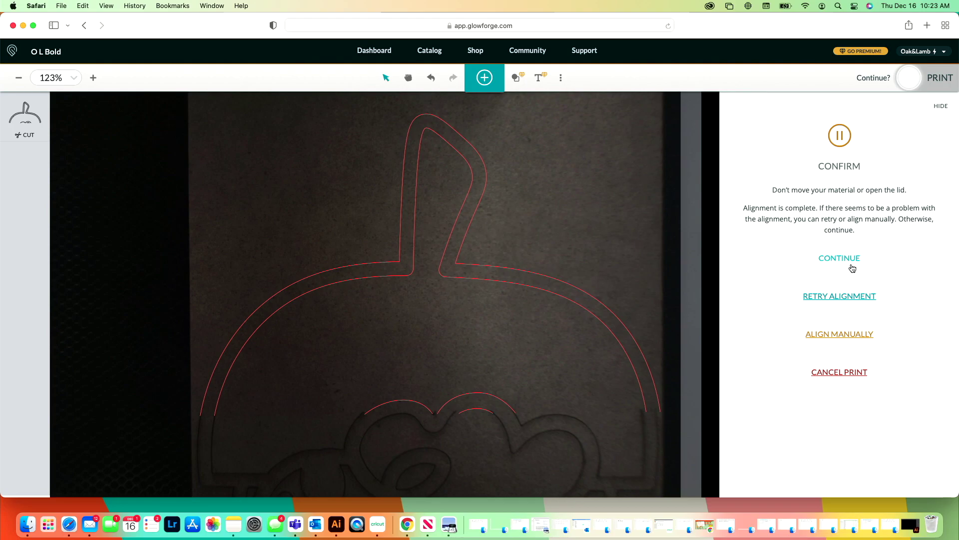